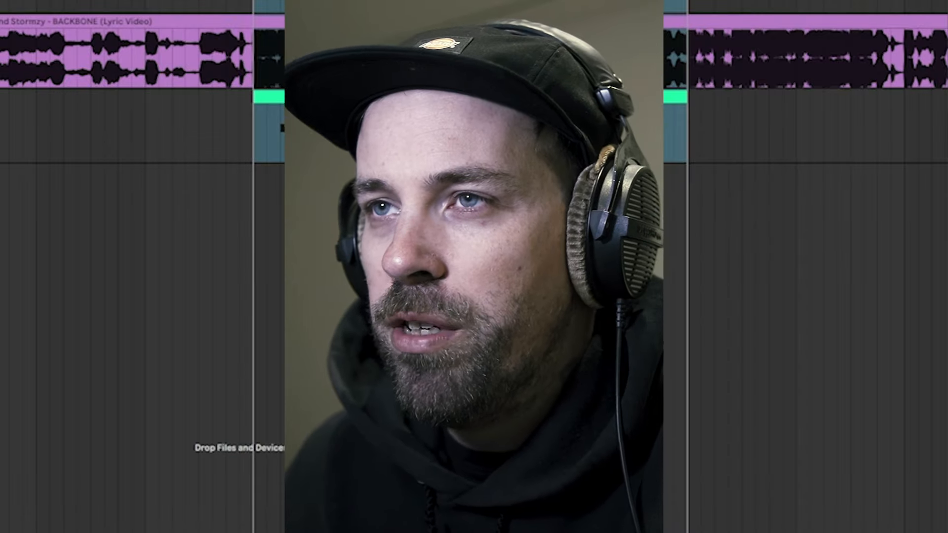
Play the reference song clip over the drop section to hear the target bass sound
click(834, 22)
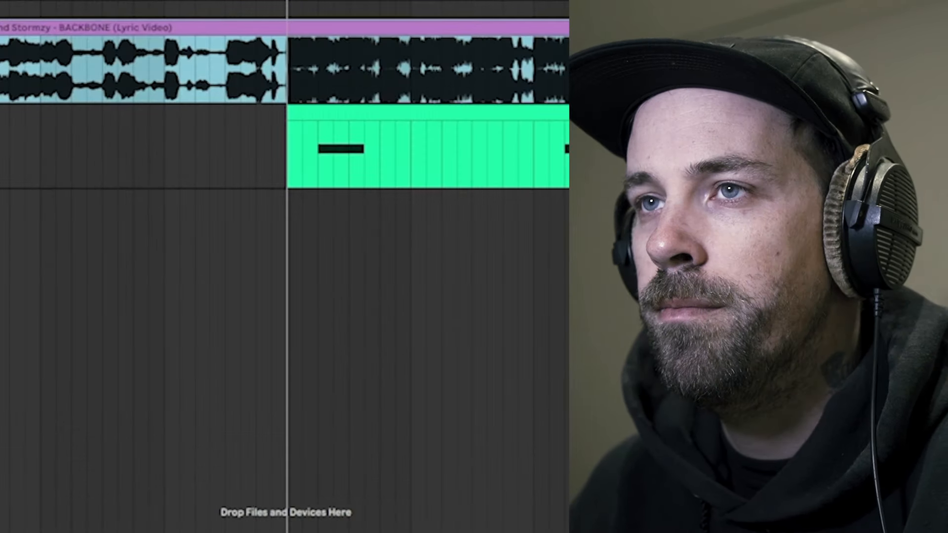
key(space)
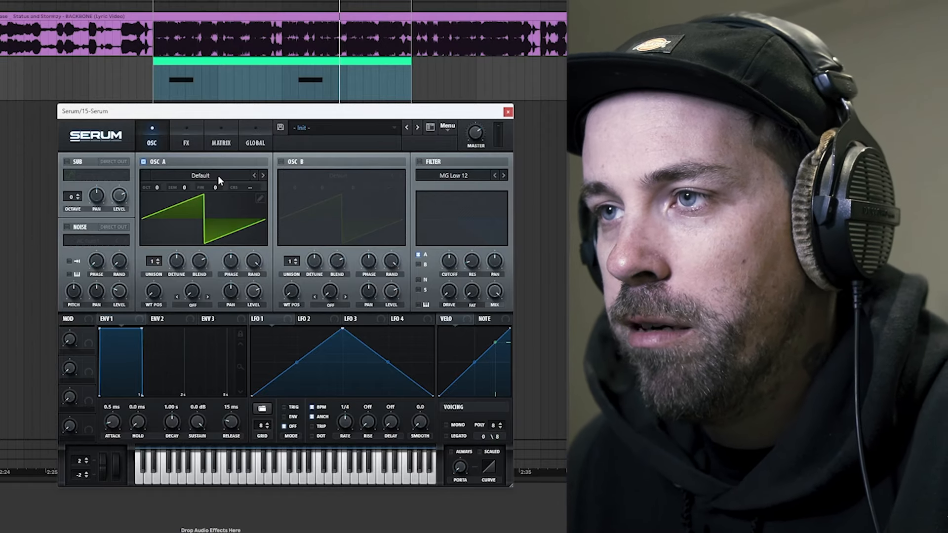
Load the Analog wavetable Basic Shapes into Osc A and set its octave to -3
click(218, 175)
mouse_move(208, 189)
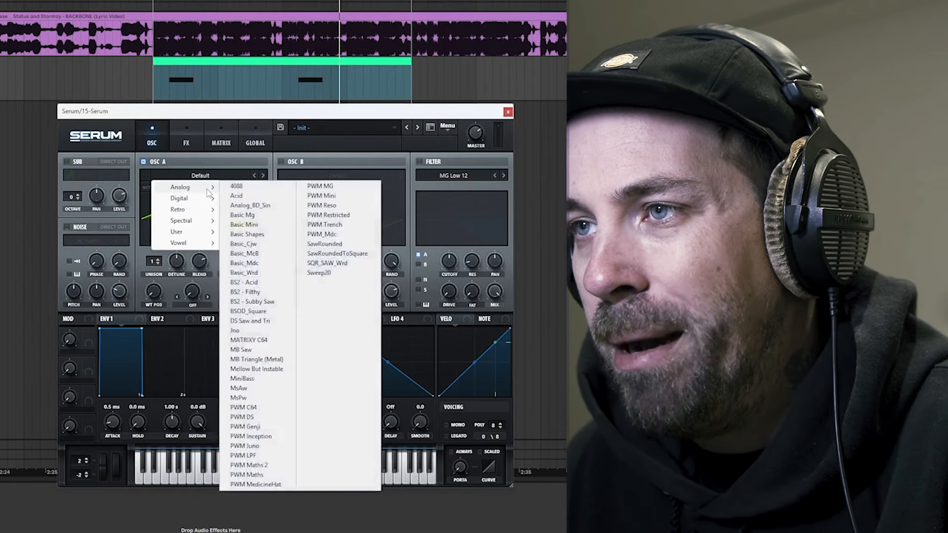
click(247, 234)
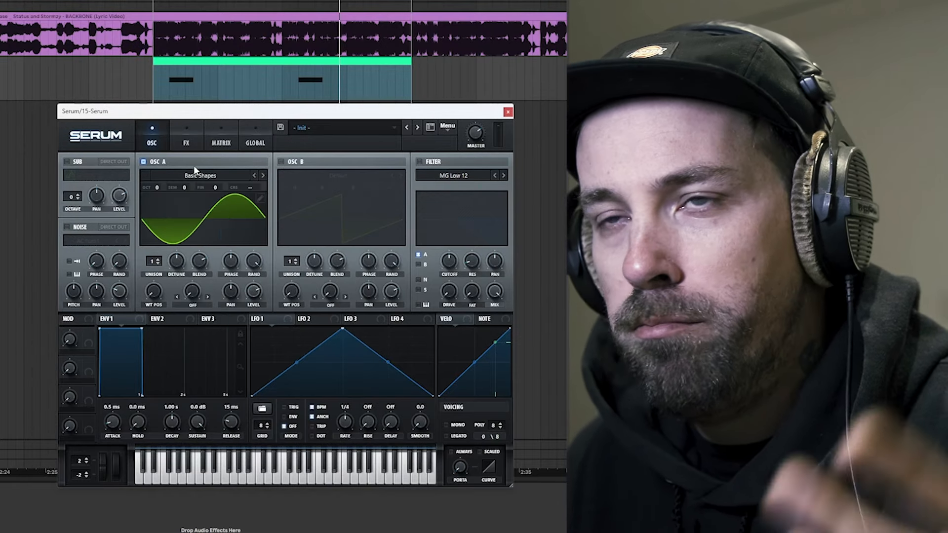
drag(157, 187, 157, 229)
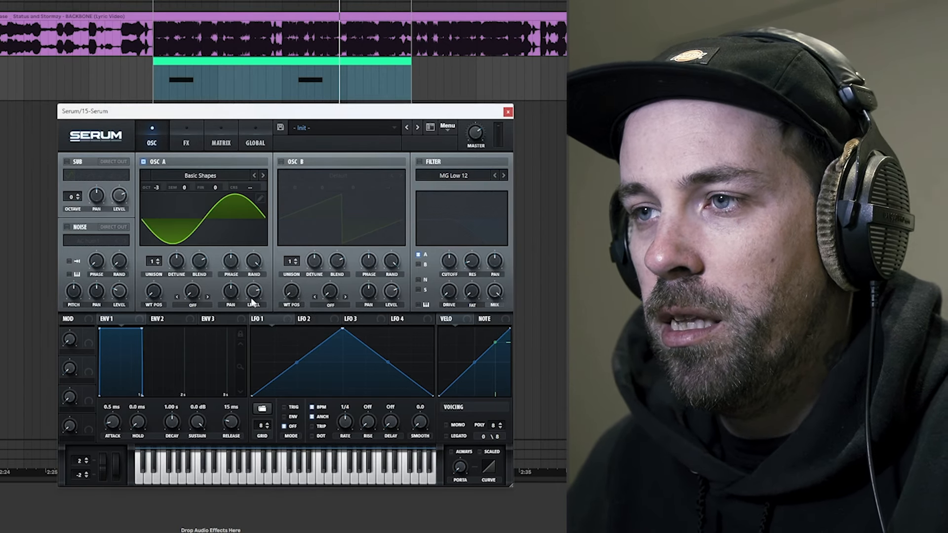
Play the MIDI clip from its first note and turn down Osc A's random phase
click(170, 82)
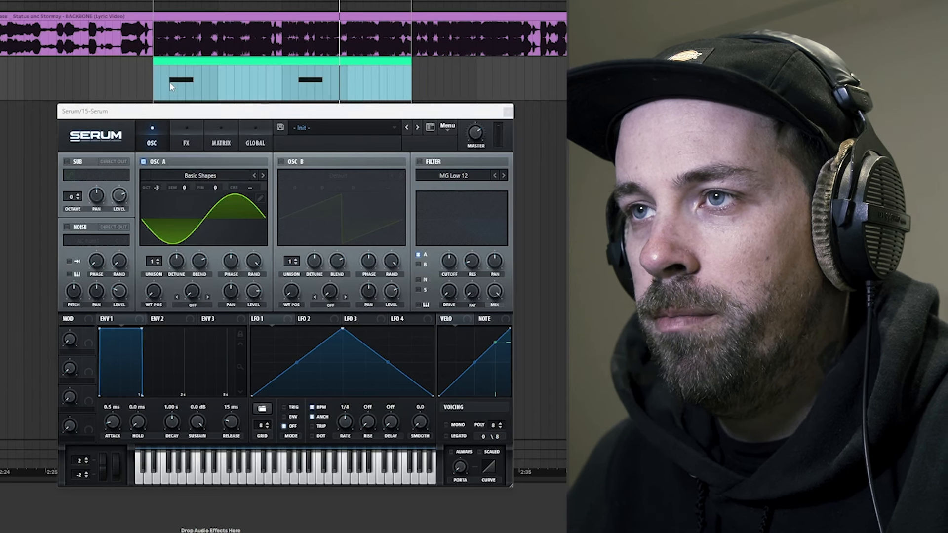
key(space)
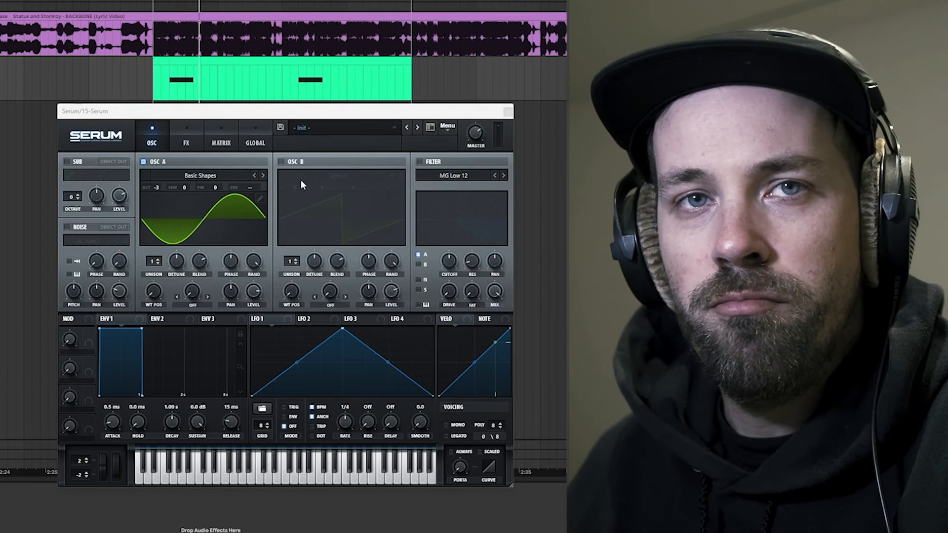
drag(253, 260, 257, 284)
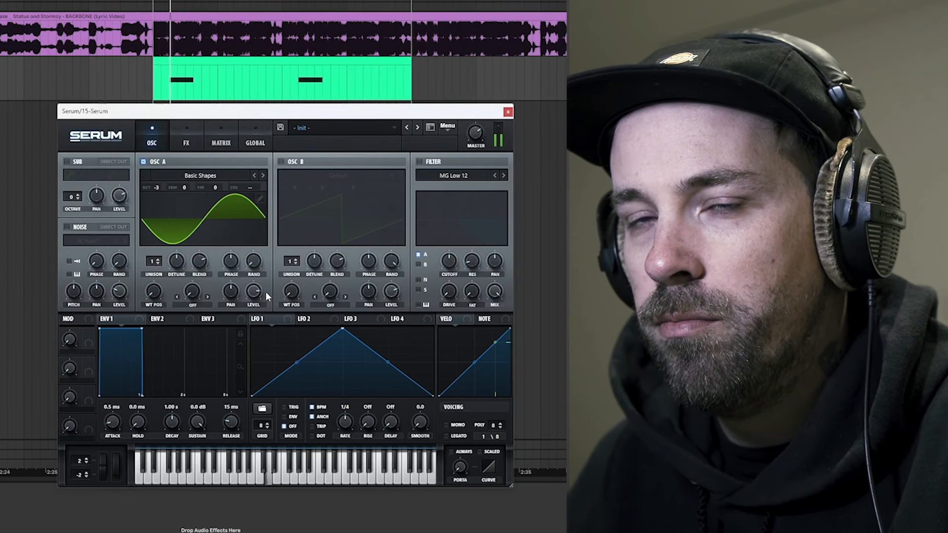
Set Osc A's warp mode to FM (From B) and raise the warp amount
click(192, 305)
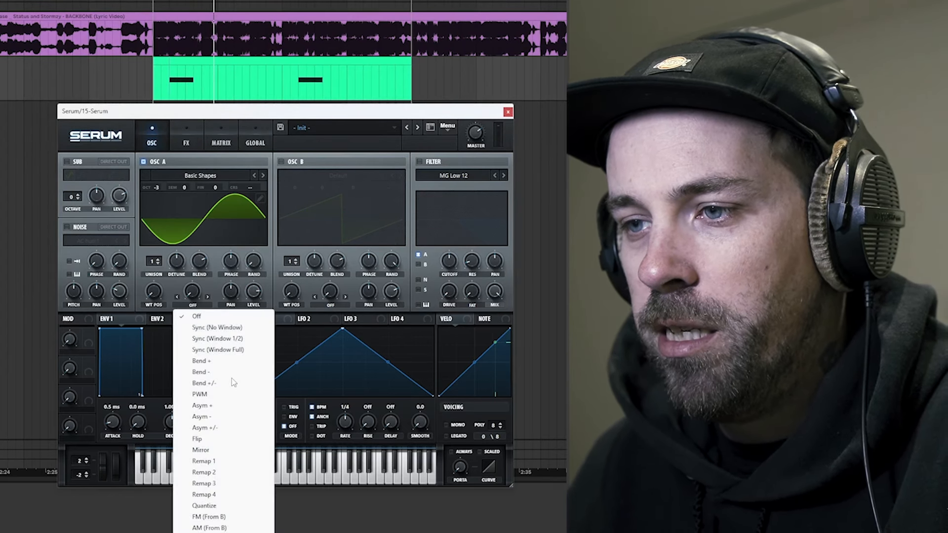
click(198, 517)
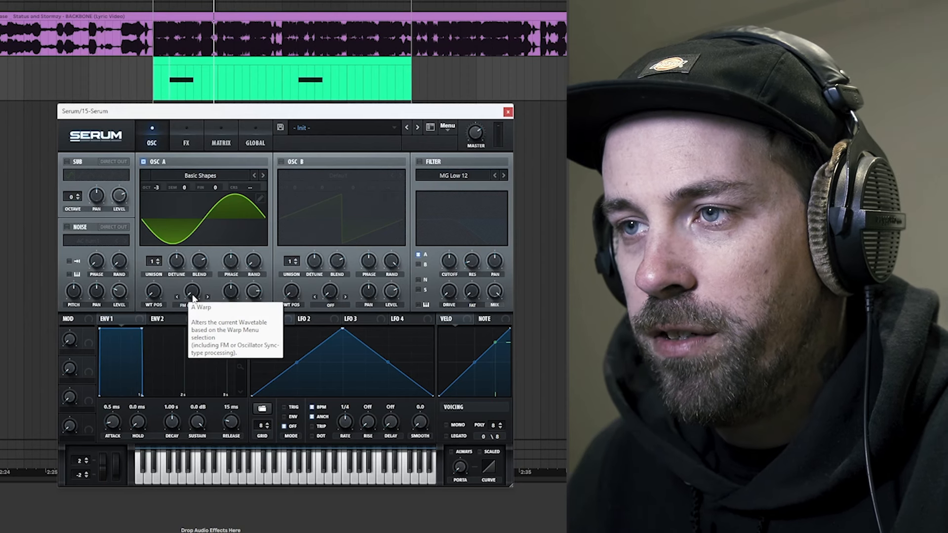
drag(192, 298, 195, 267)
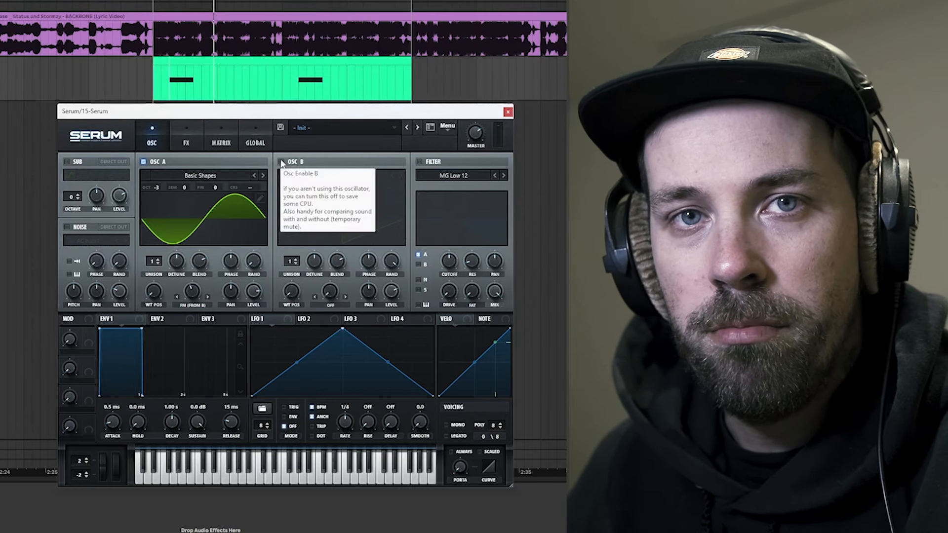
Enable Osc B and load the Analog wavetable Analog_BD_Sin into it
click(281, 162)
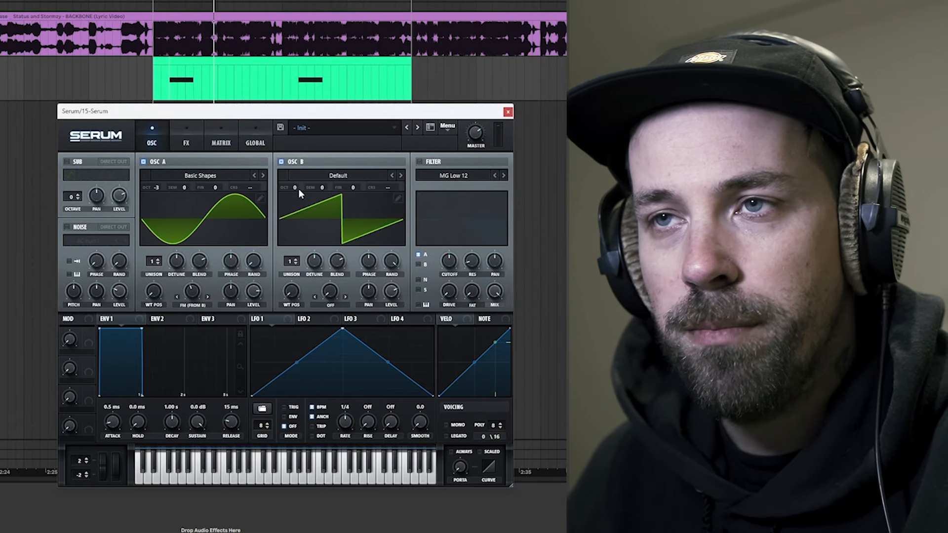
click(341, 176)
mouse_move(338, 191)
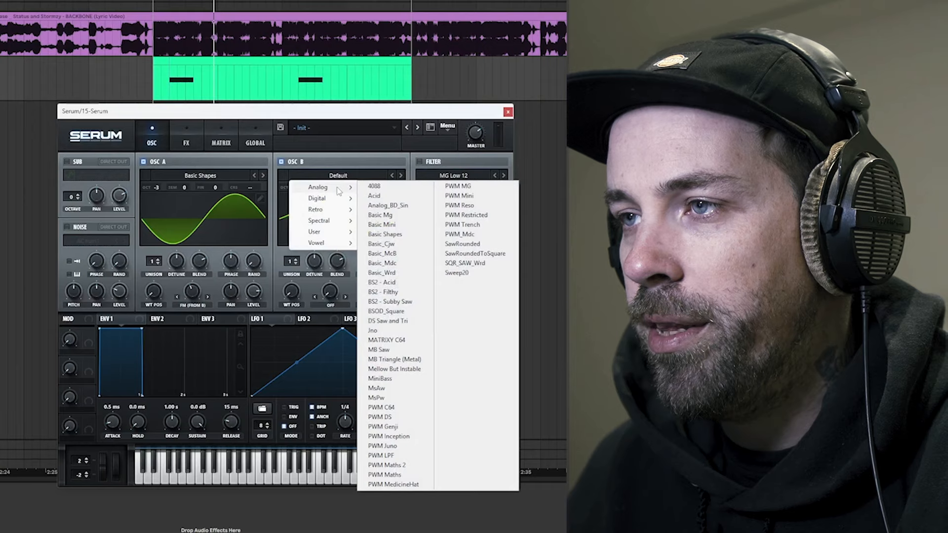
click(390, 207)
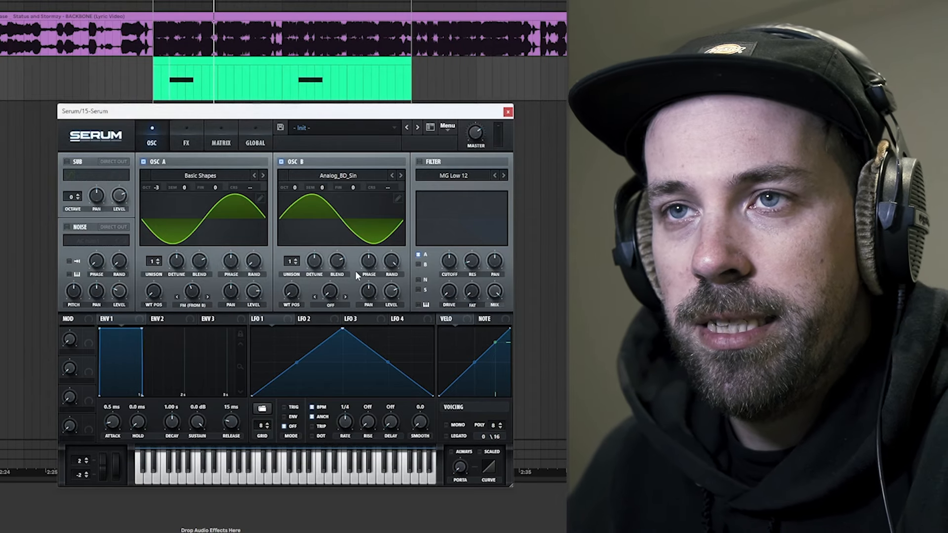
Adjust Osc B's level, set its octave to -3 and its phase to 30
click(393, 292)
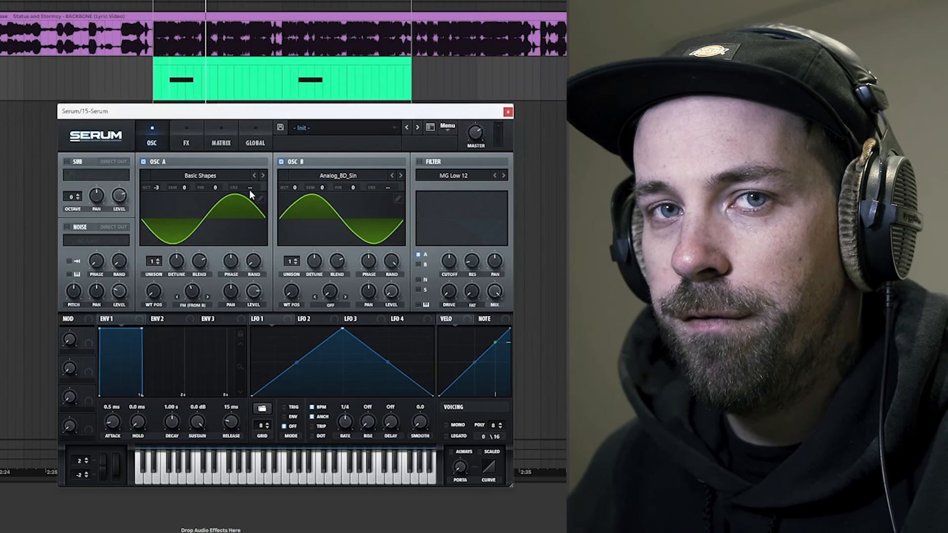
drag(292, 186, 291, 229)
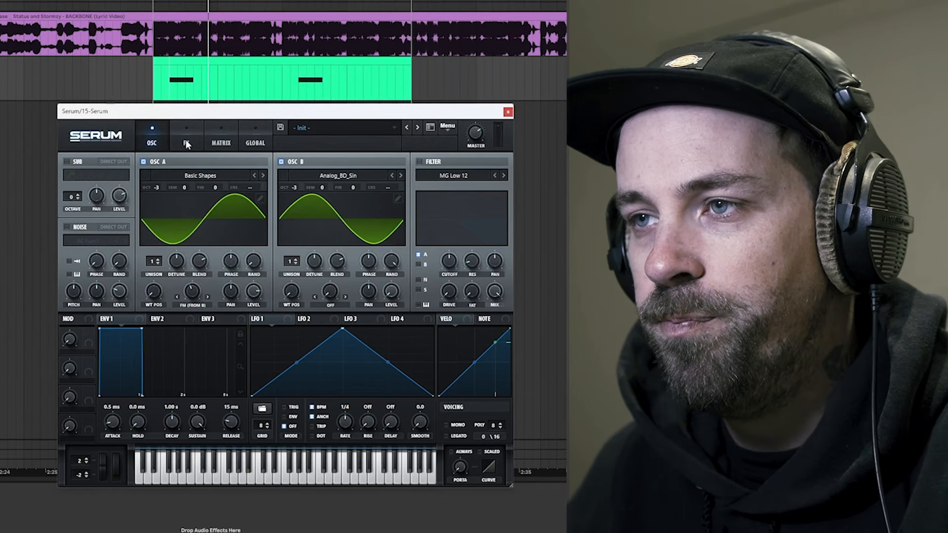
double_click(367, 260)
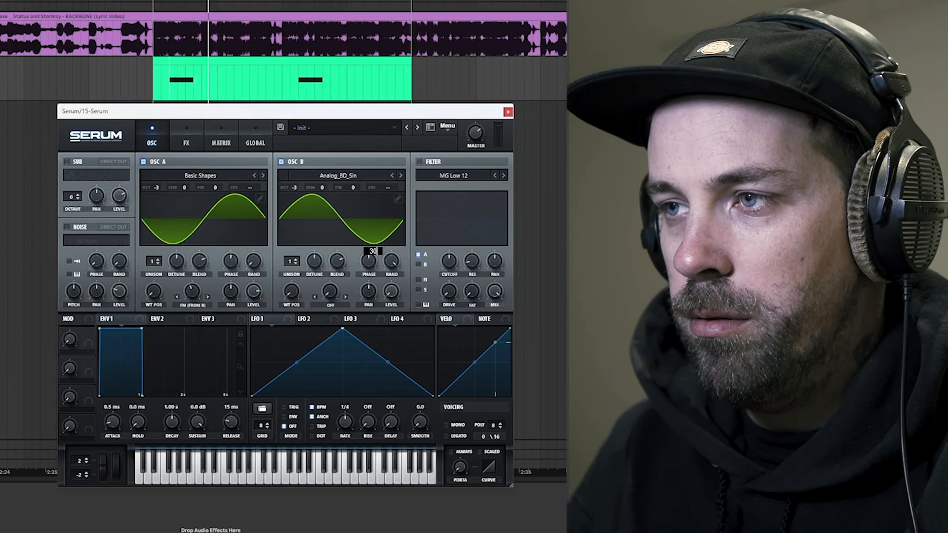
key(Return)
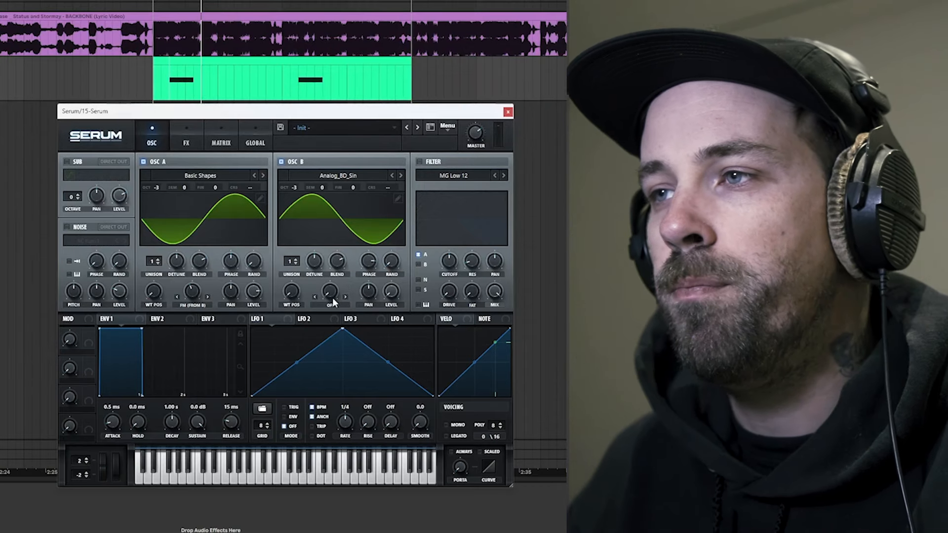
Enable the MG Low 12 filter for both oscillators, modulate its cutoff with LFO 1 in Trig mode and lower the cutoff
click(421, 162)
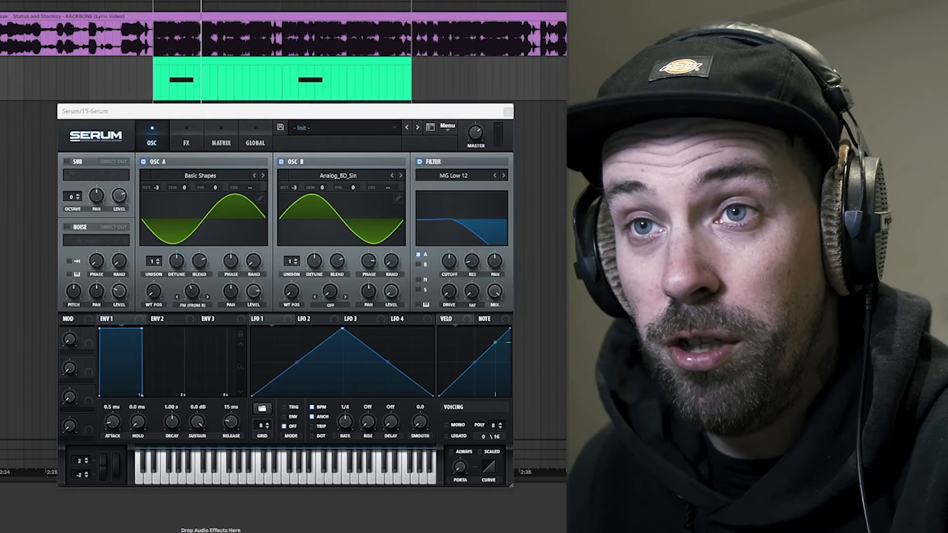
drag(254, 318, 339, 260)
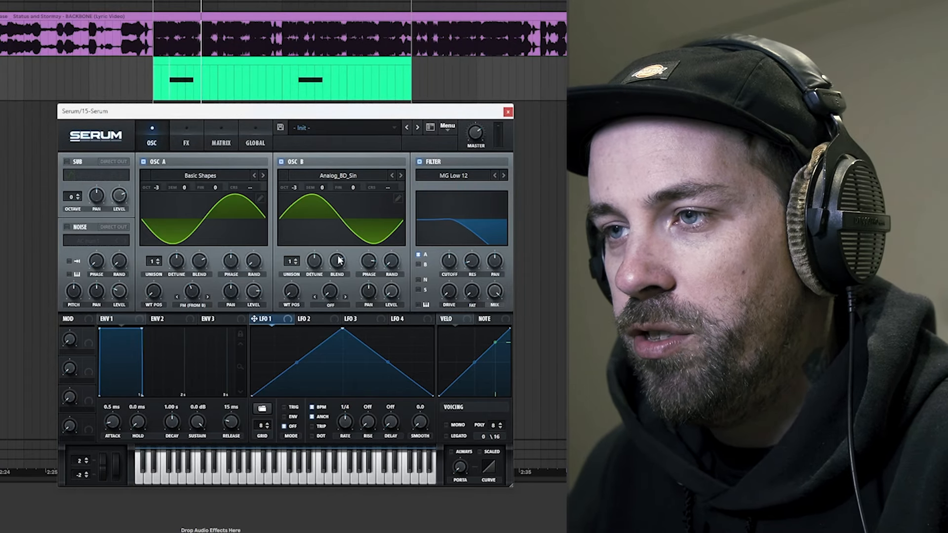
click(284, 408)
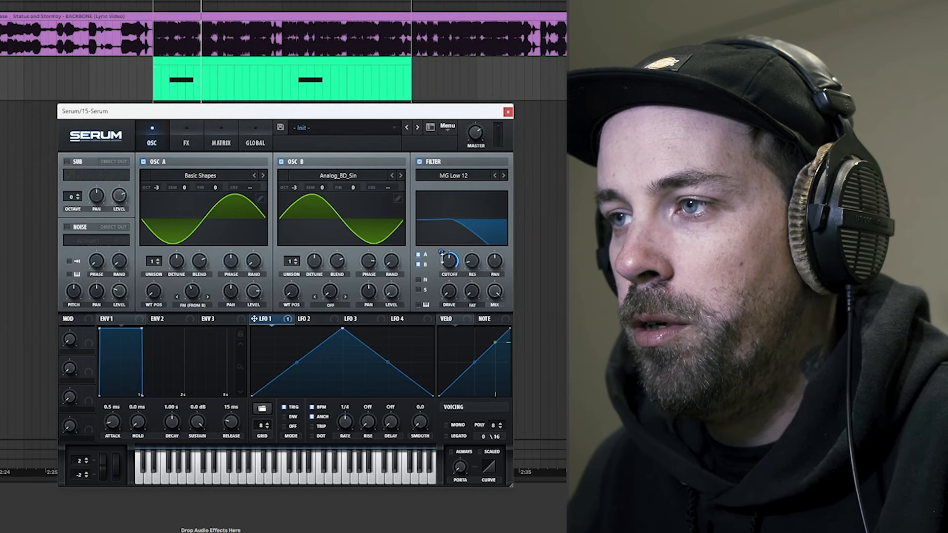
drag(441, 250, 440, 279)
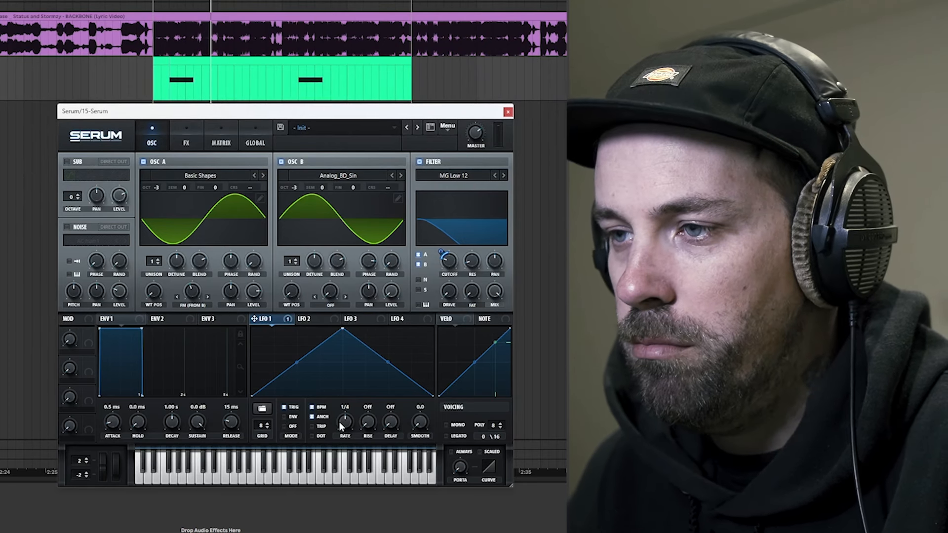
Set LFO 1's rate to 1/8 and raise Osc A's FM warp amount slightly
drag(339, 421, 341, 419)
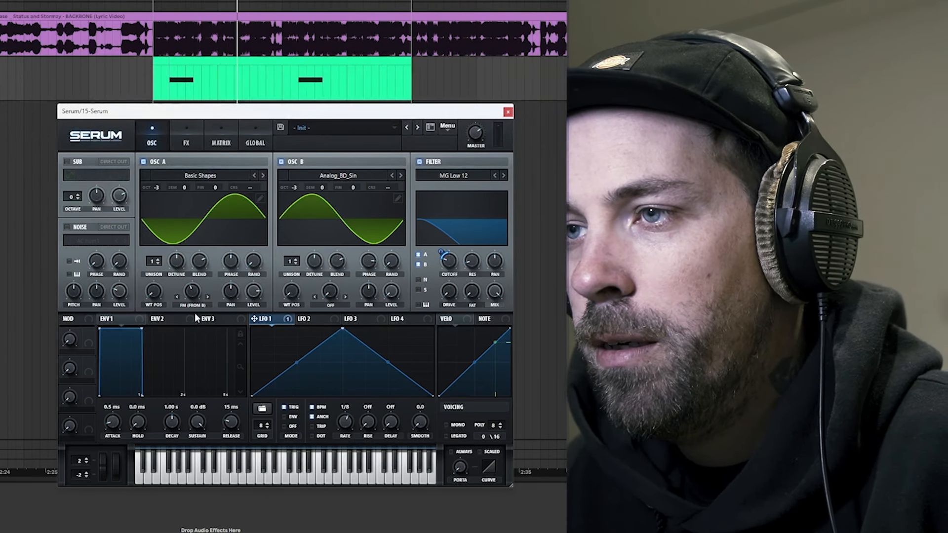
mouse_move(193, 297)
drag(193, 296, 192, 292)
drag(191, 292, 192, 289)
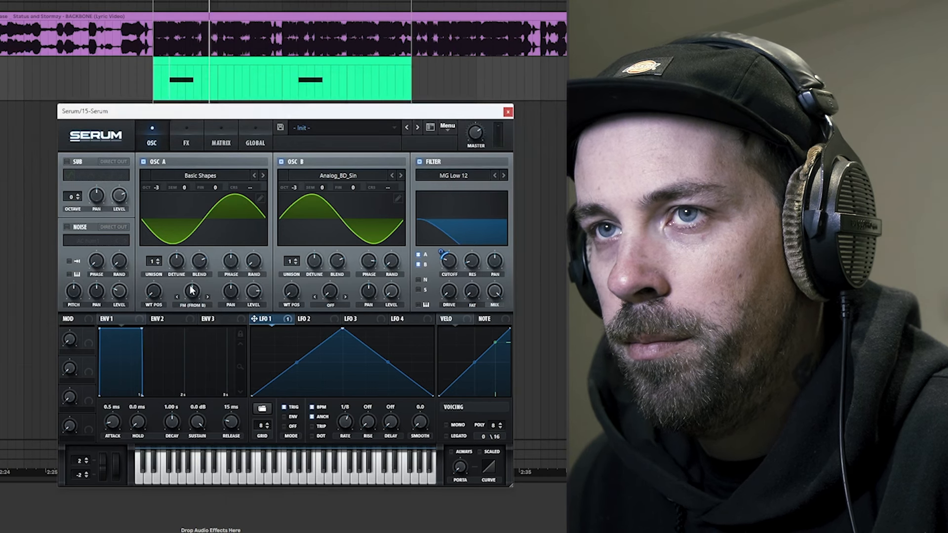
Increase LFO 1's modulation depth on the filter cutoff and turn up the filter drive
right_click(444, 256)
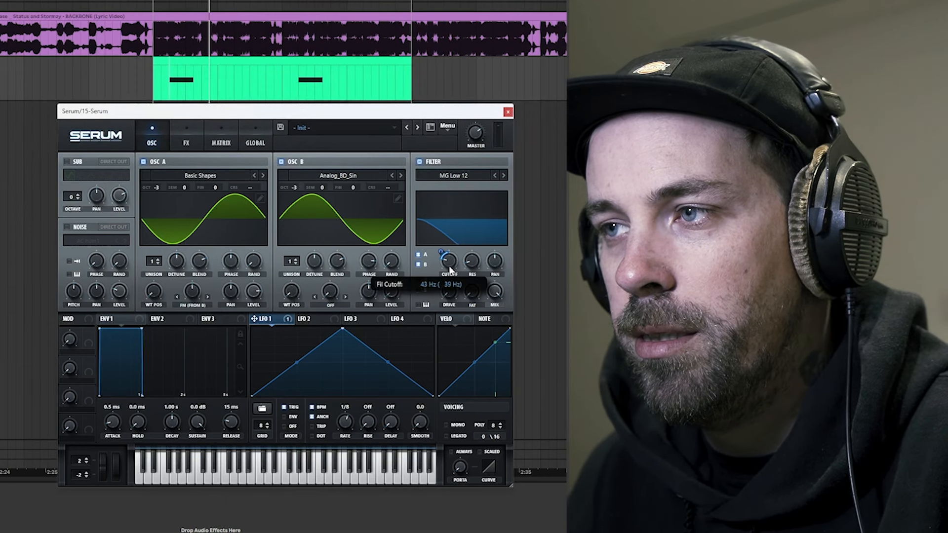
click(464, 280)
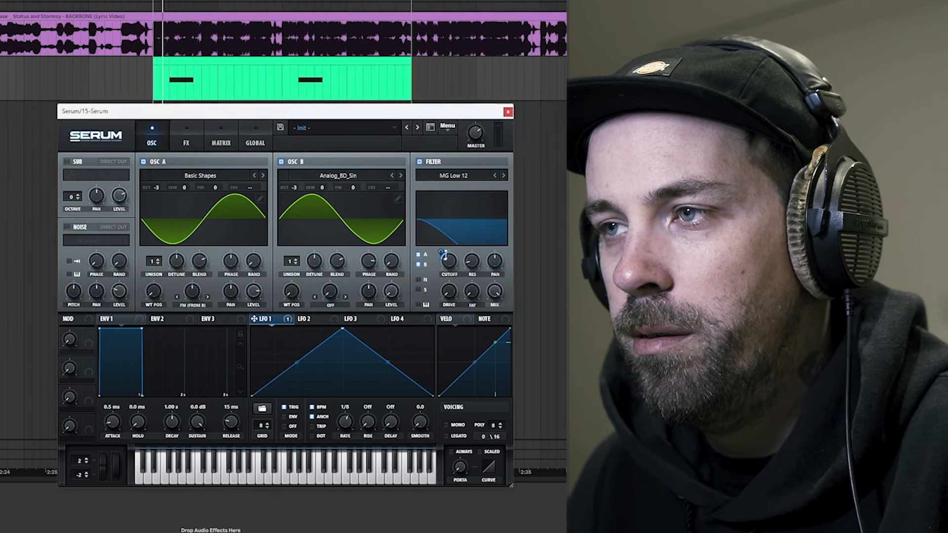
drag(444, 255, 443, 238)
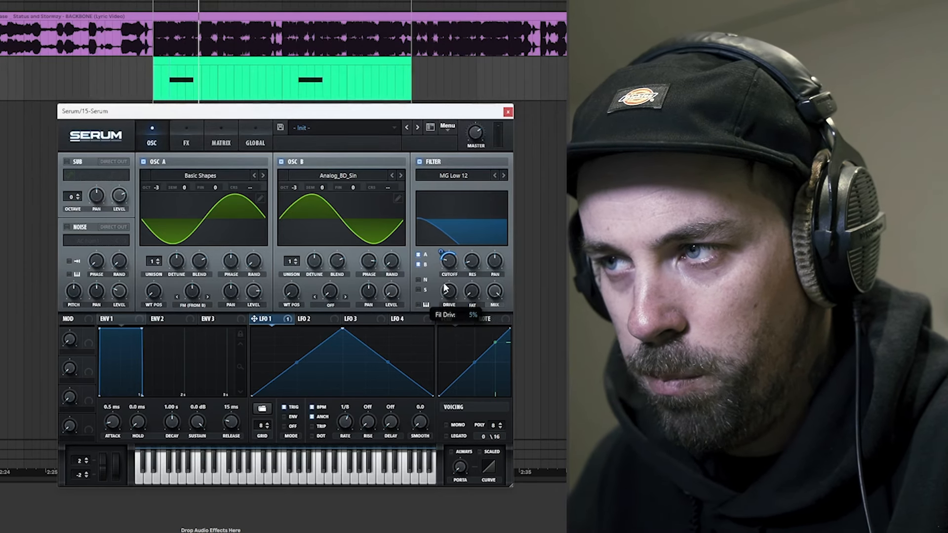
drag(444, 277, 441, 254)
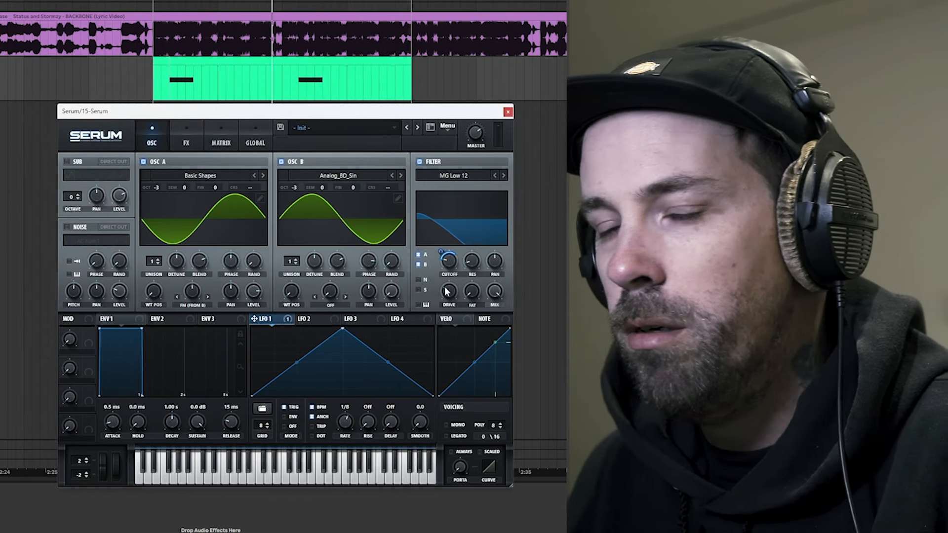
mouse_move(445, 291)
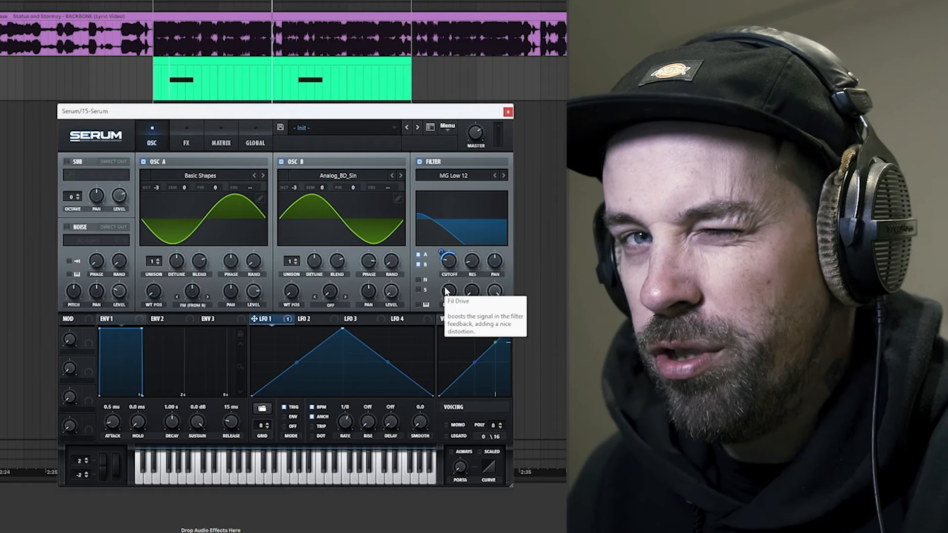
Enable the Chorus effect and place it first in the effects chain
click(186, 139)
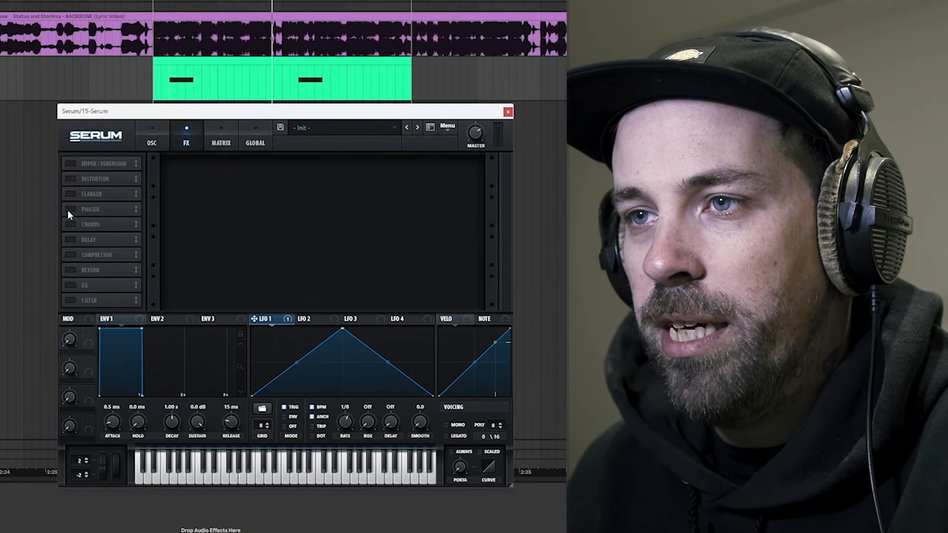
click(70, 225)
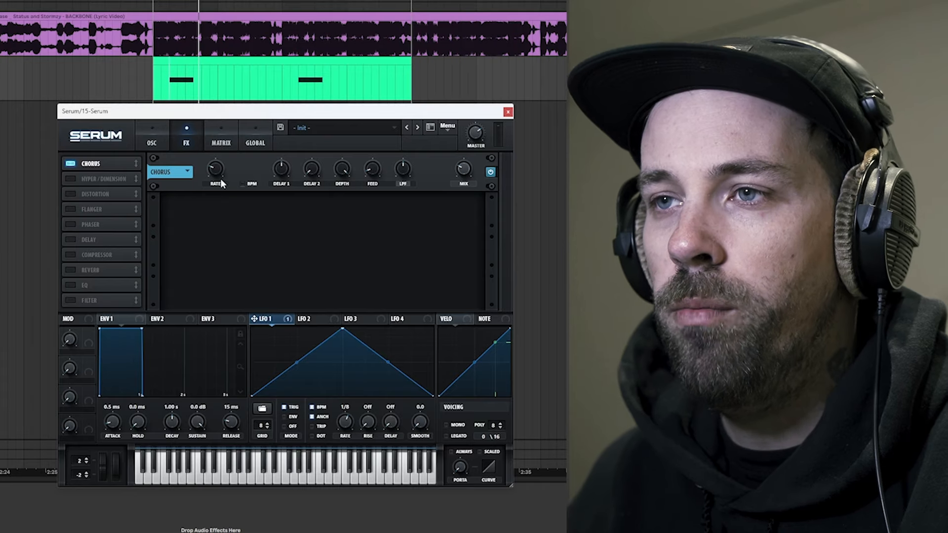
Add Tube distortion directly after the chorus and modulate its drive with LFO 1
click(70, 194)
drag(93, 194, 102, 180)
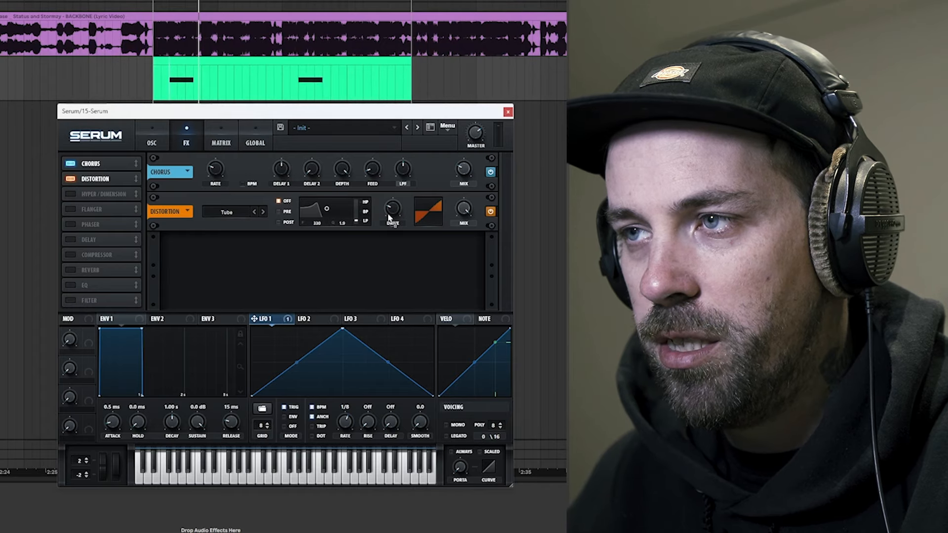
drag(390, 213, 383, 232)
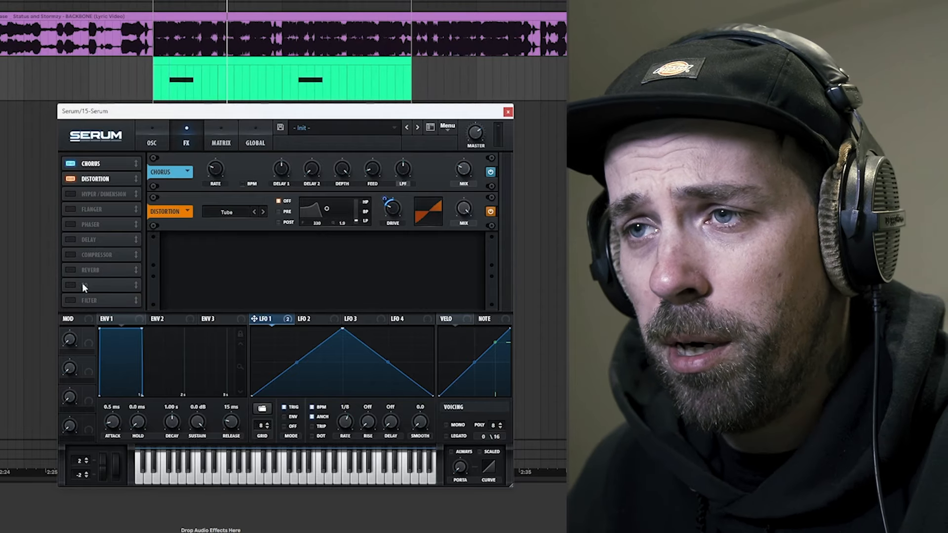
Enable the EQ effect, switch its high band to a peak shape and set that band's frequency to about 309 Hz
click(74, 285)
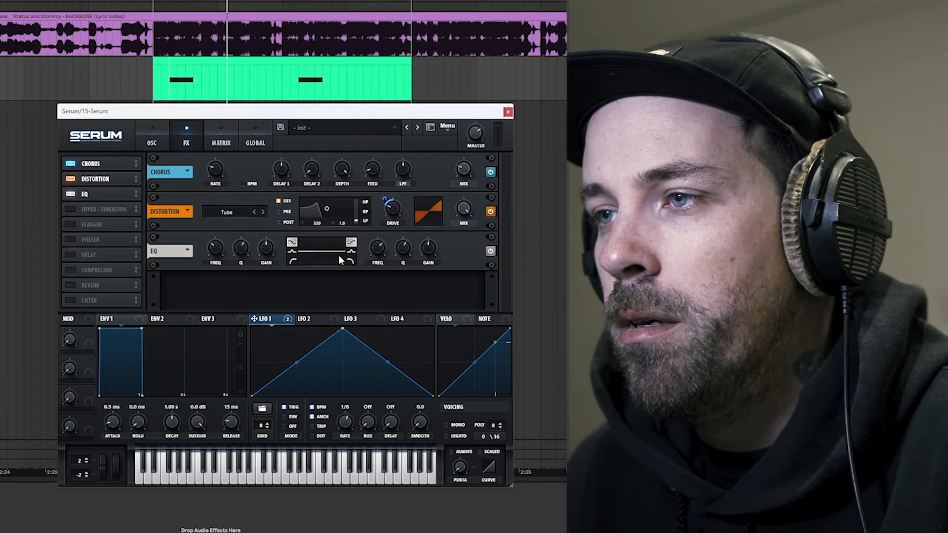
click(349, 251)
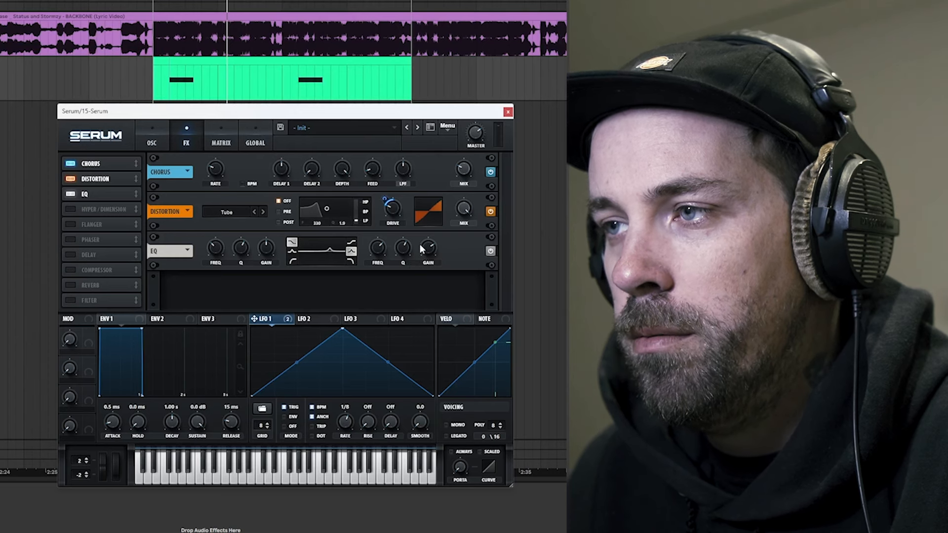
drag(378, 250, 378, 256)
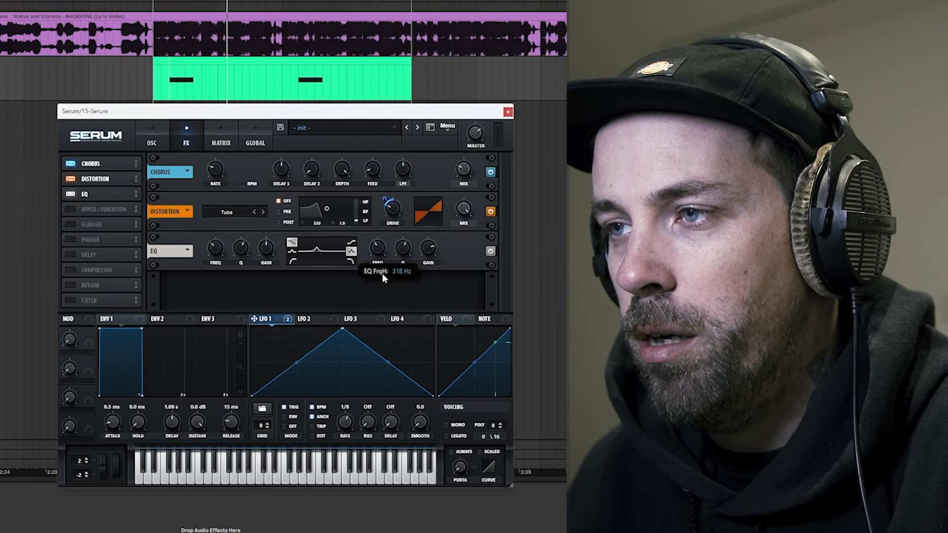
double_click(380, 257)
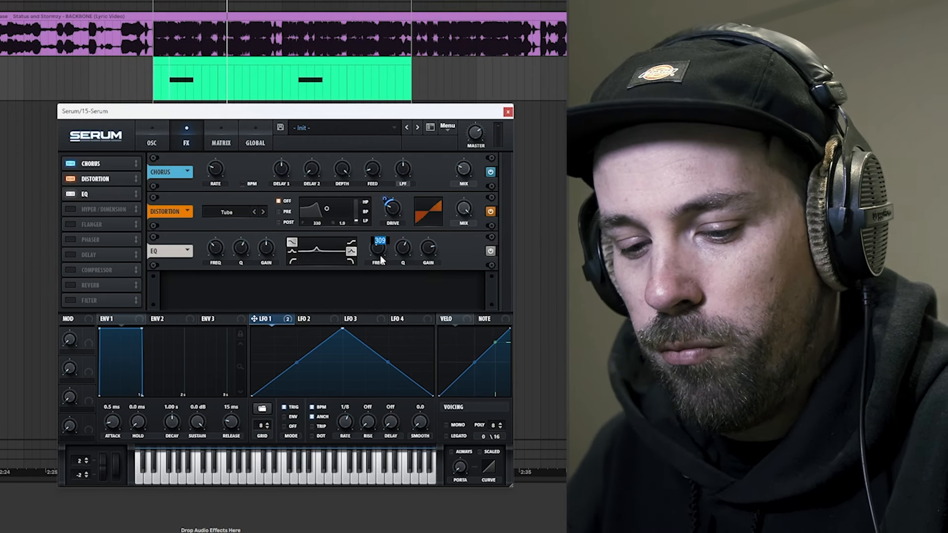
key(Return)
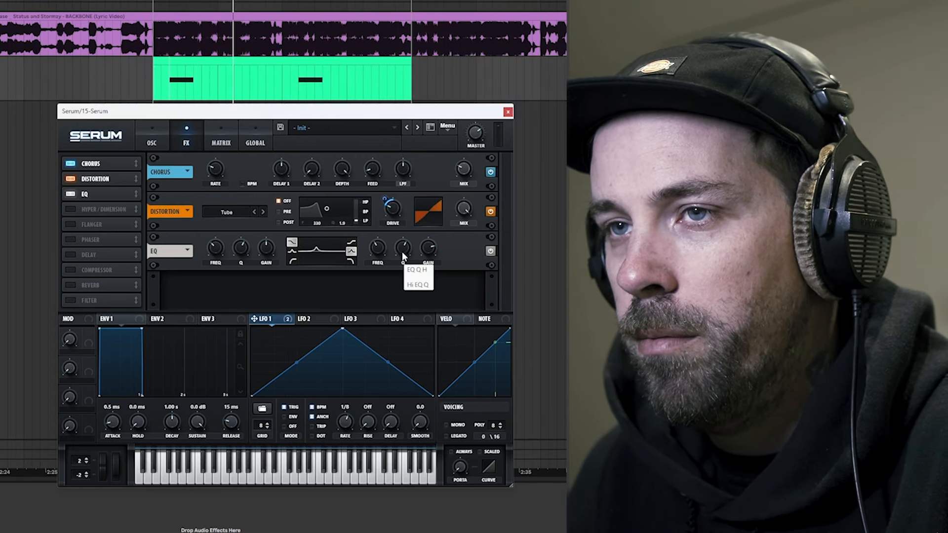
Narrow the EQ's high-band peak by adjusting its Q while auditioning the bass
drag(402, 251, 426, 236)
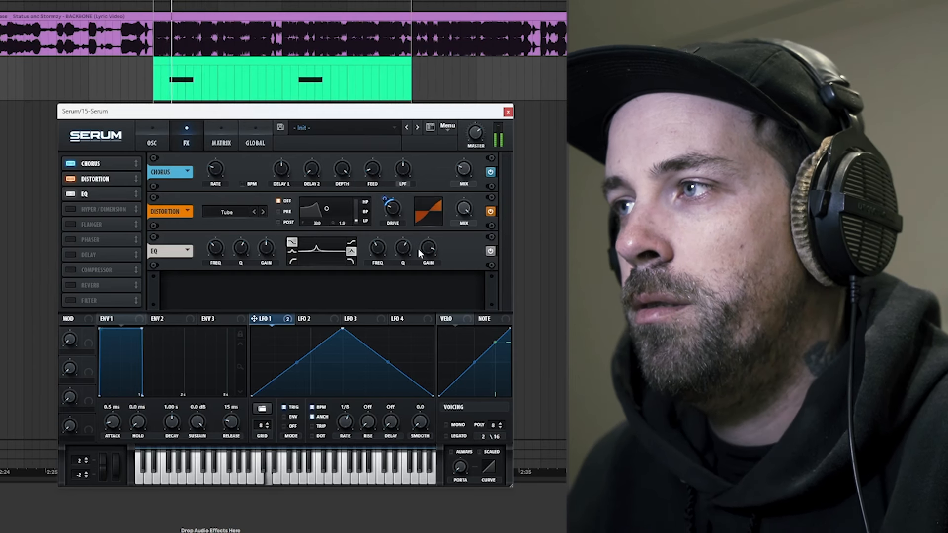
mouse_move(418, 251)
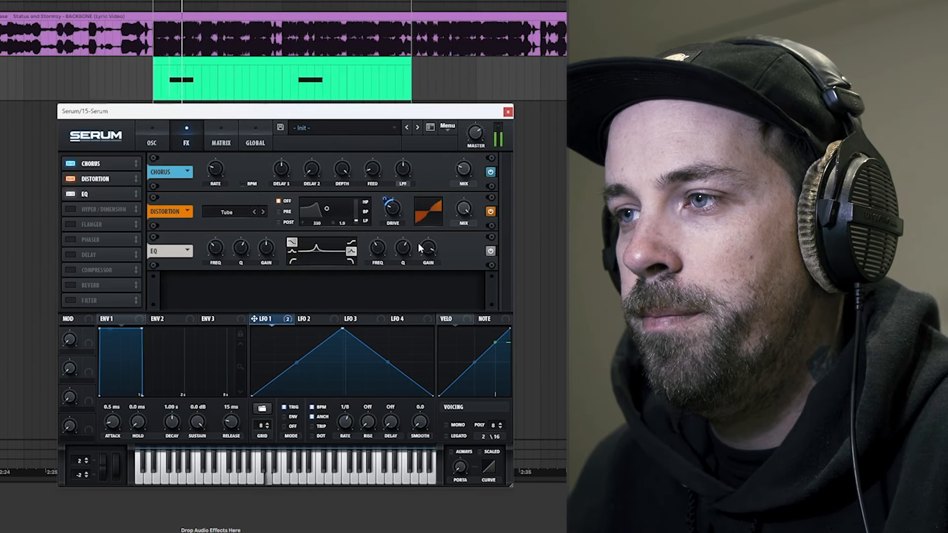
mouse_move(403, 247)
mouse_down()
mouse_move(400, 232)
mouse_move(398, 241)
mouse_up()
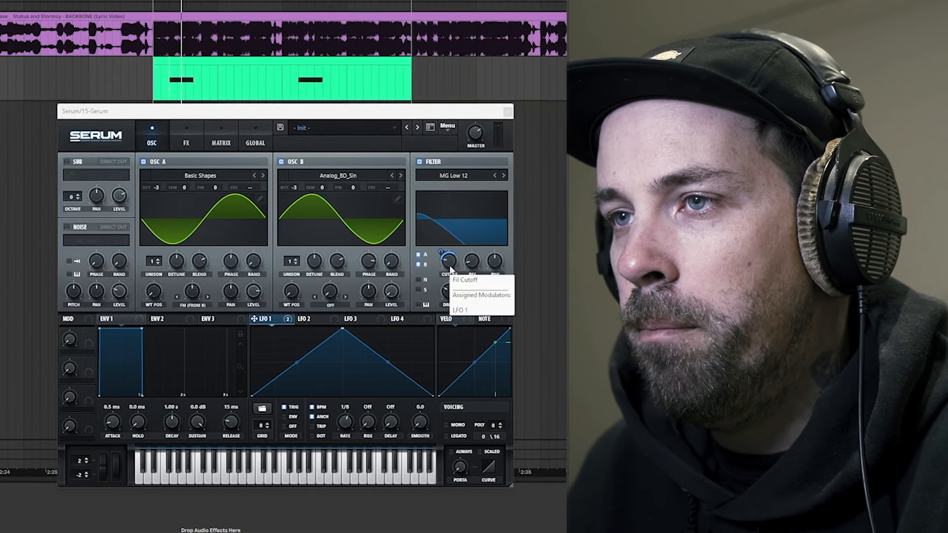
Fine-tune the filter's cutoff, raising it slightly while listening to the bass
click(449, 266)
drag(449, 269, 446, 255)
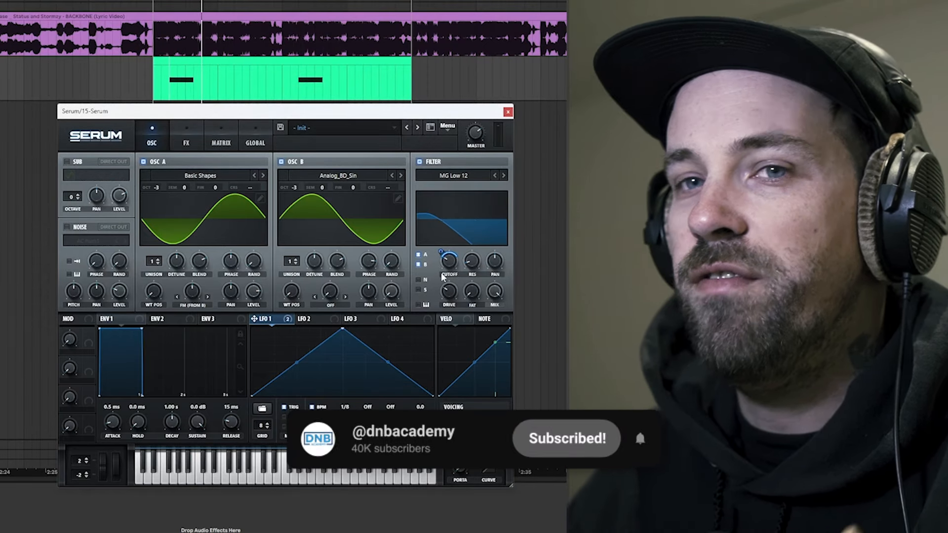
mouse_move(441, 274)
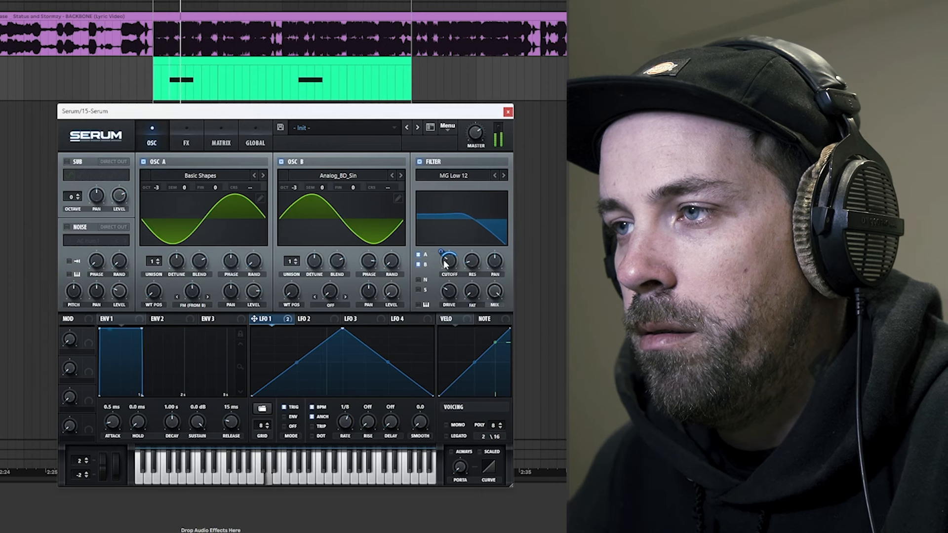
drag(446, 264, 446, 261)
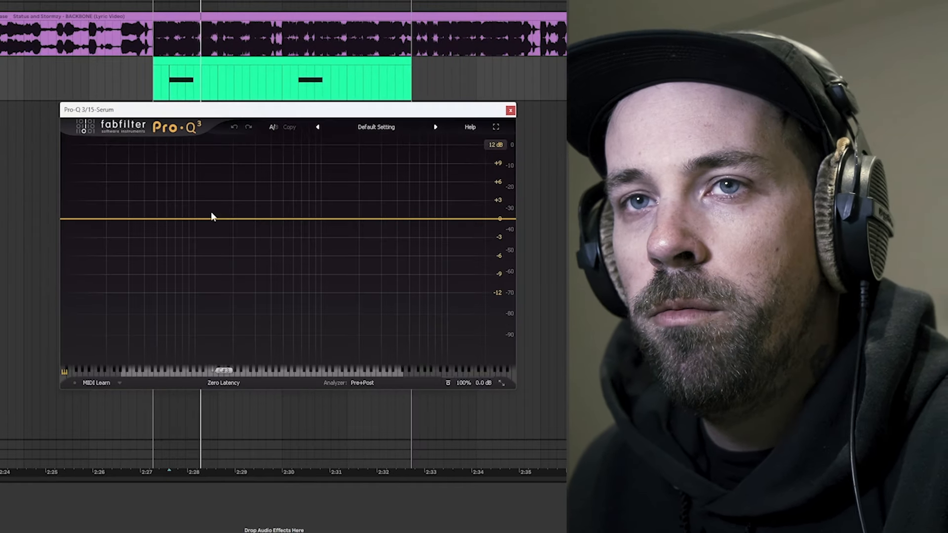
Add a 12 dB/oct low cut at about 46 Hz in FabFilter Pro-Q 3 and audition the bass
drag(70, 219, 153, 220)
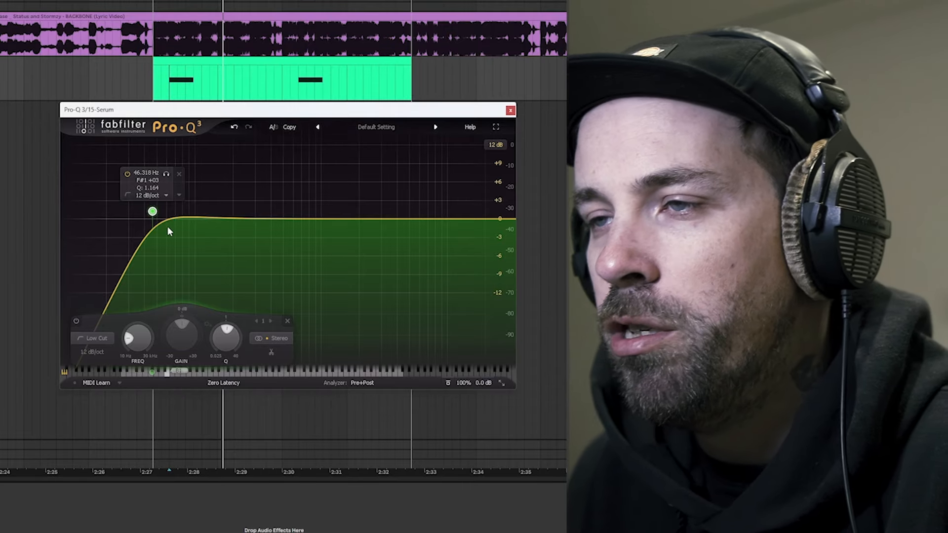
key(space)
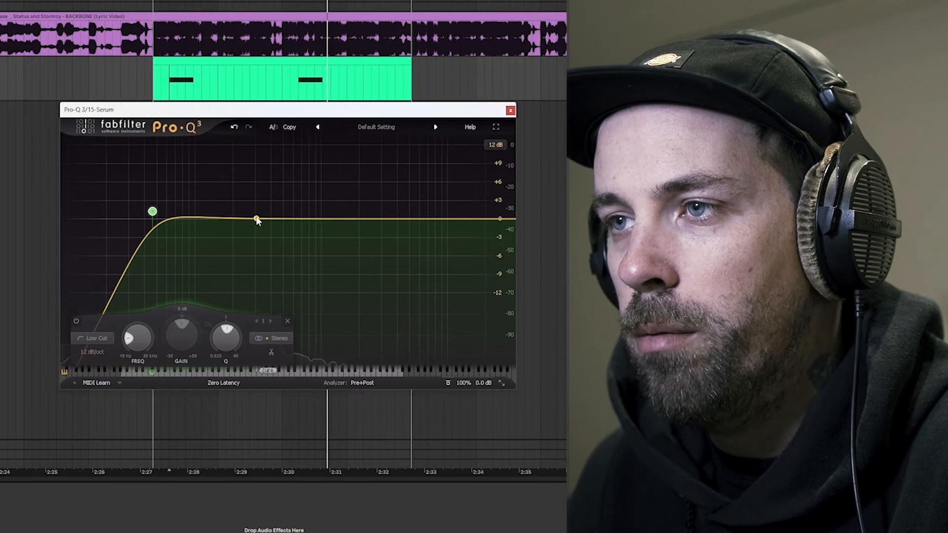
Add a narrow bell boost of about 9.6 dB near 299 Hz with a Q of about 3.6 and make the band dynamic
drag(258, 219, 255, 178)
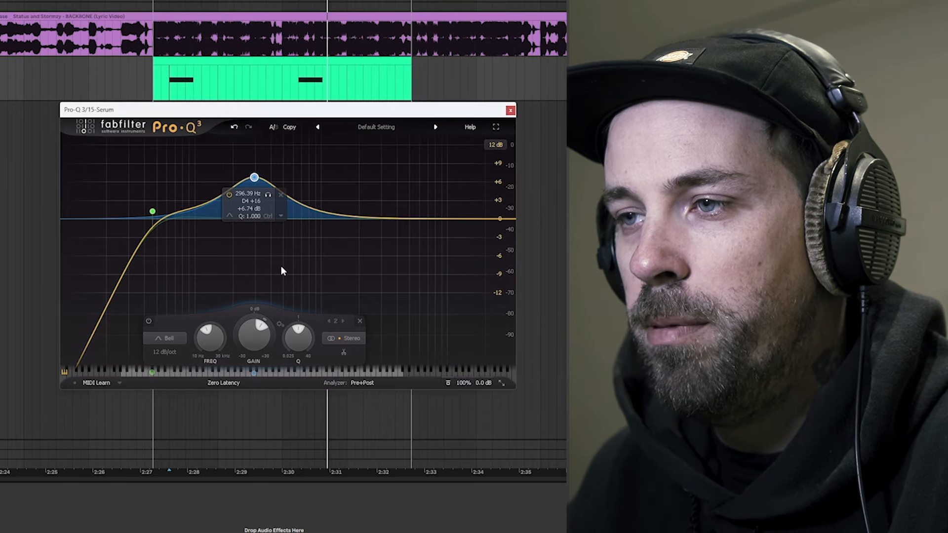
drag(298, 337, 307, 310)
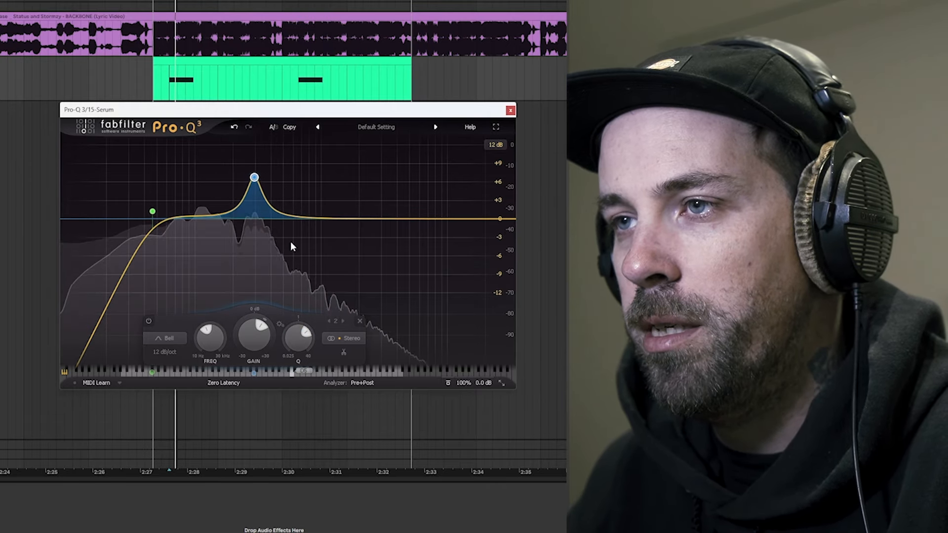
drag(254, 177, 257, 162)
key(space)
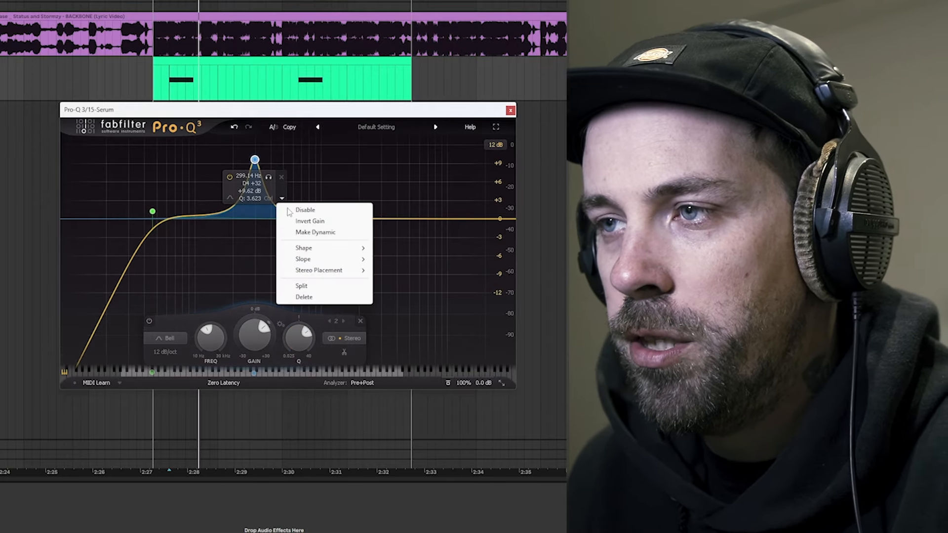
click(345, 233)
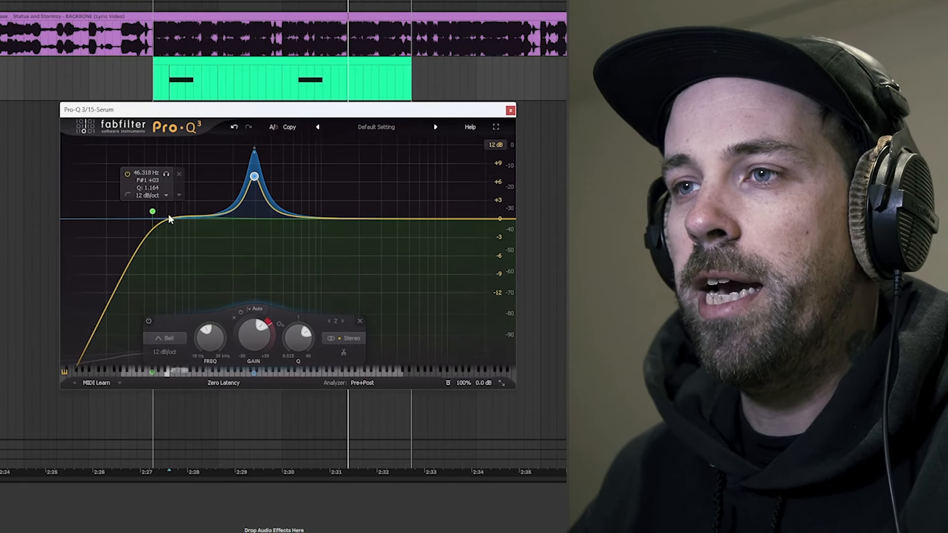
Hide the plug-in windows and play the loop with the BACKBONE reference clip selected to compare the recreated bass
key(ctrl+alt+p)
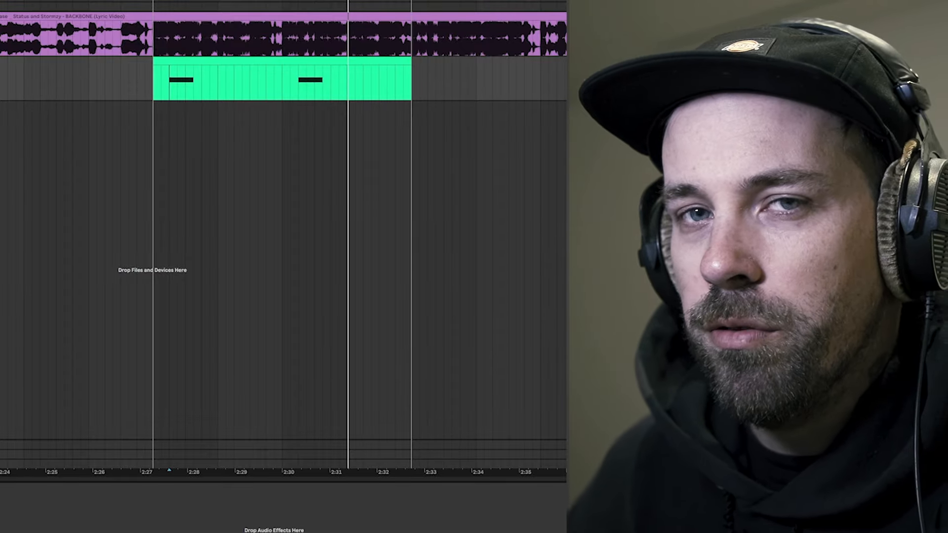
click(37, 16)
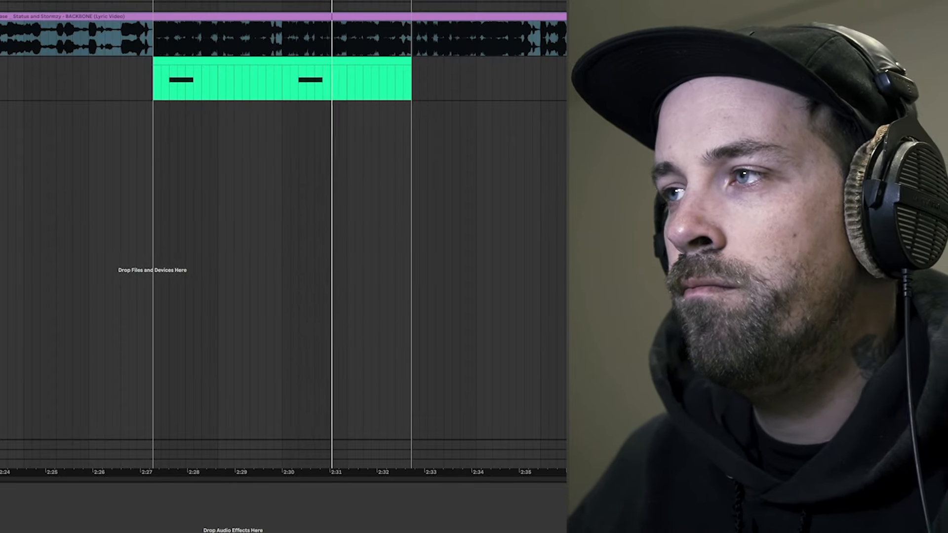
key(space)
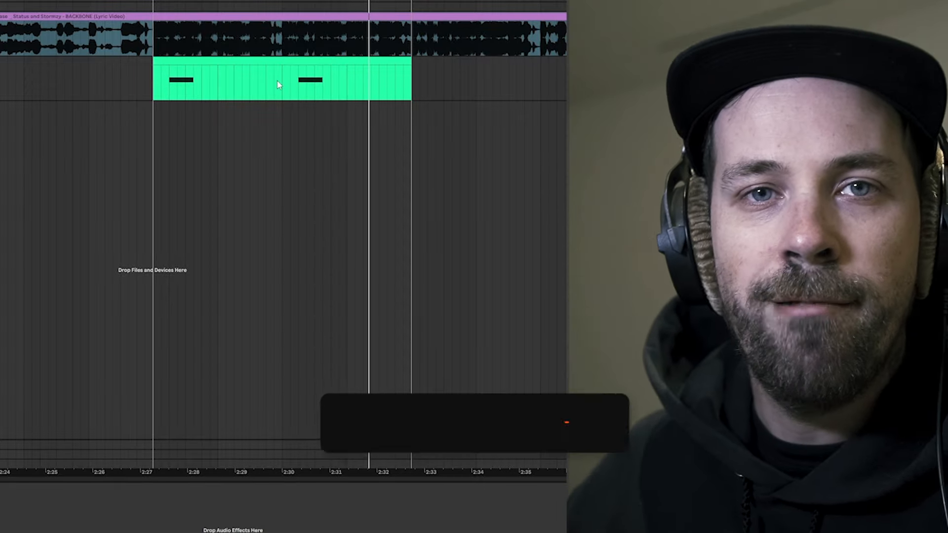